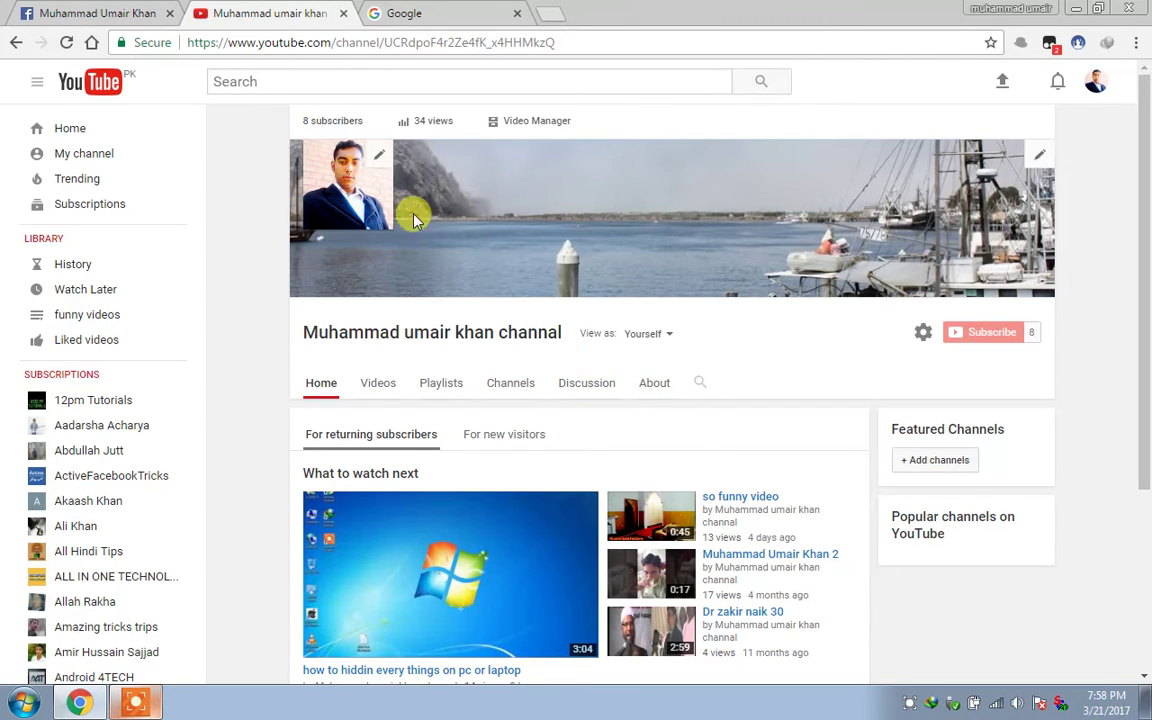
Search Google for "driverpack solution online" using the suggested query
click(436, 8)
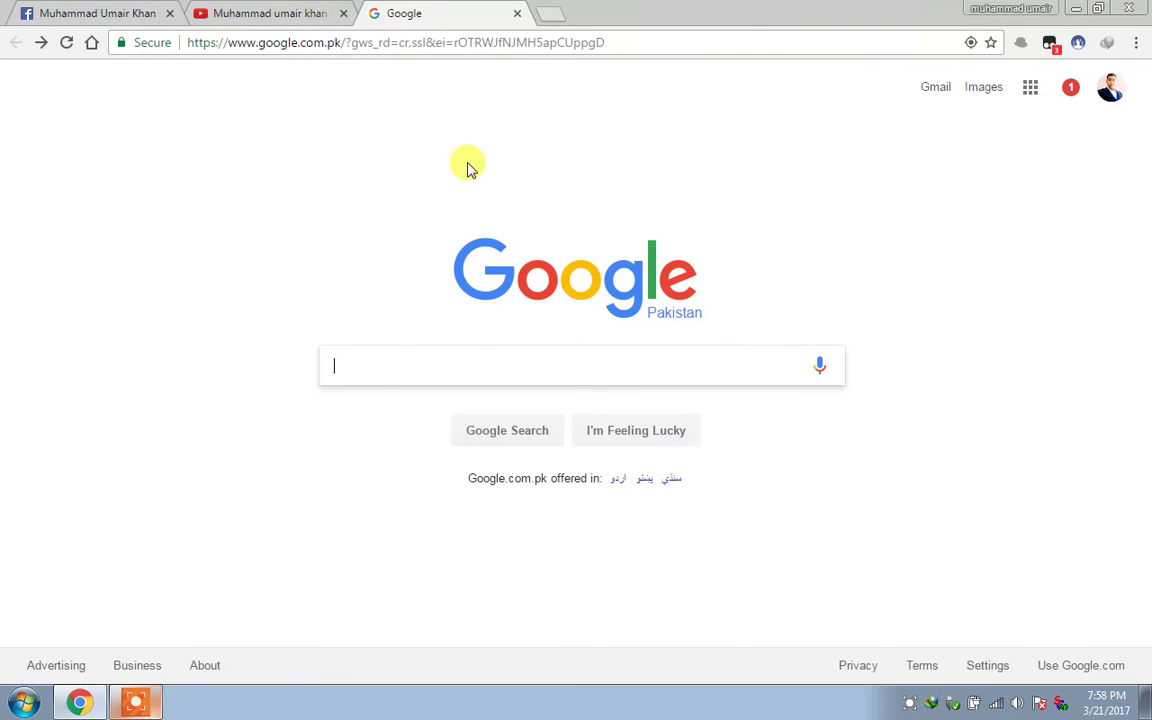
text(dri)
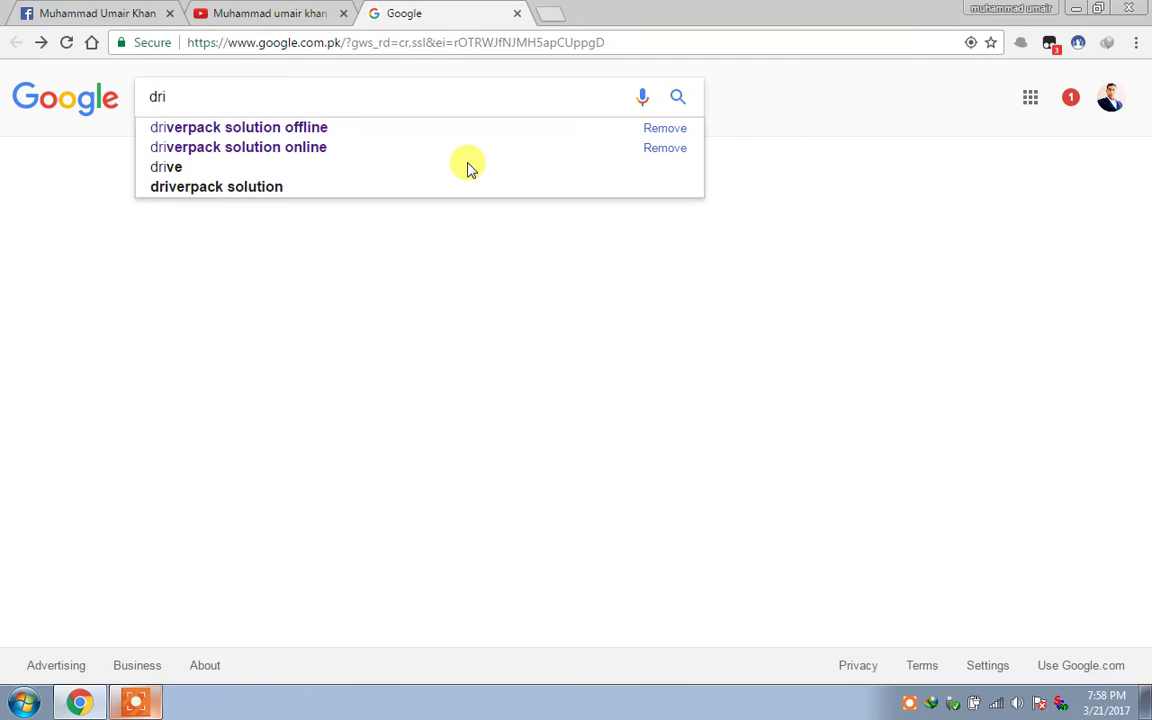
key(Down)
key(Down)
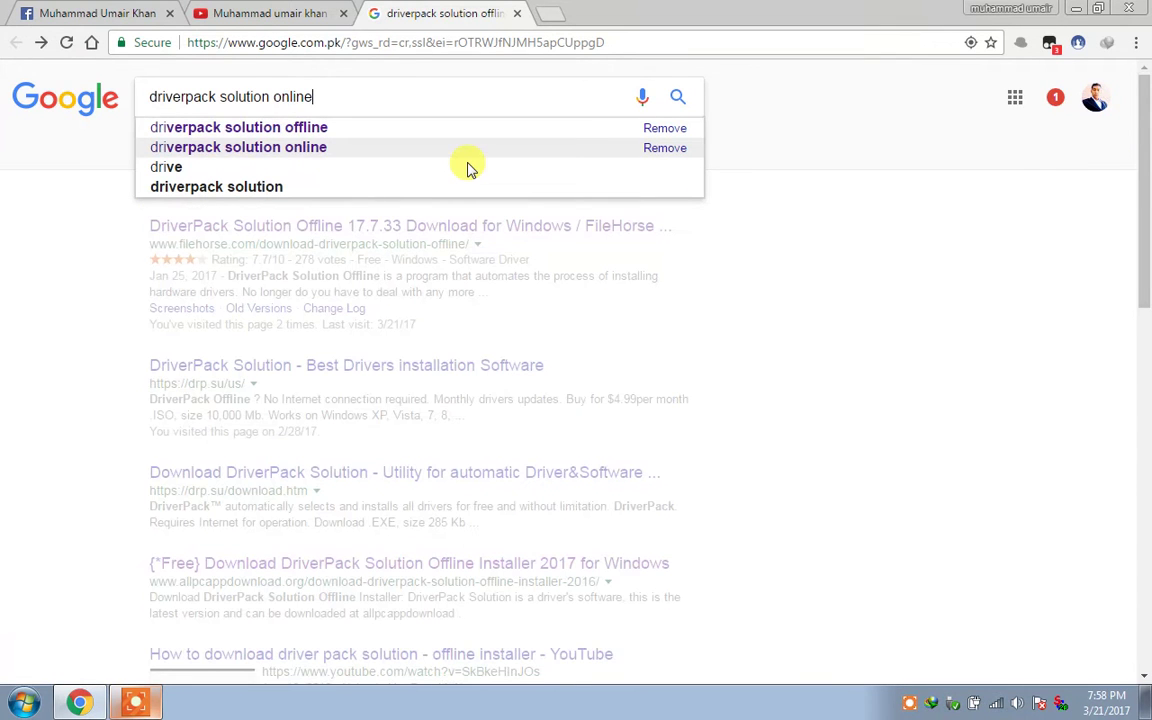
key(Return)
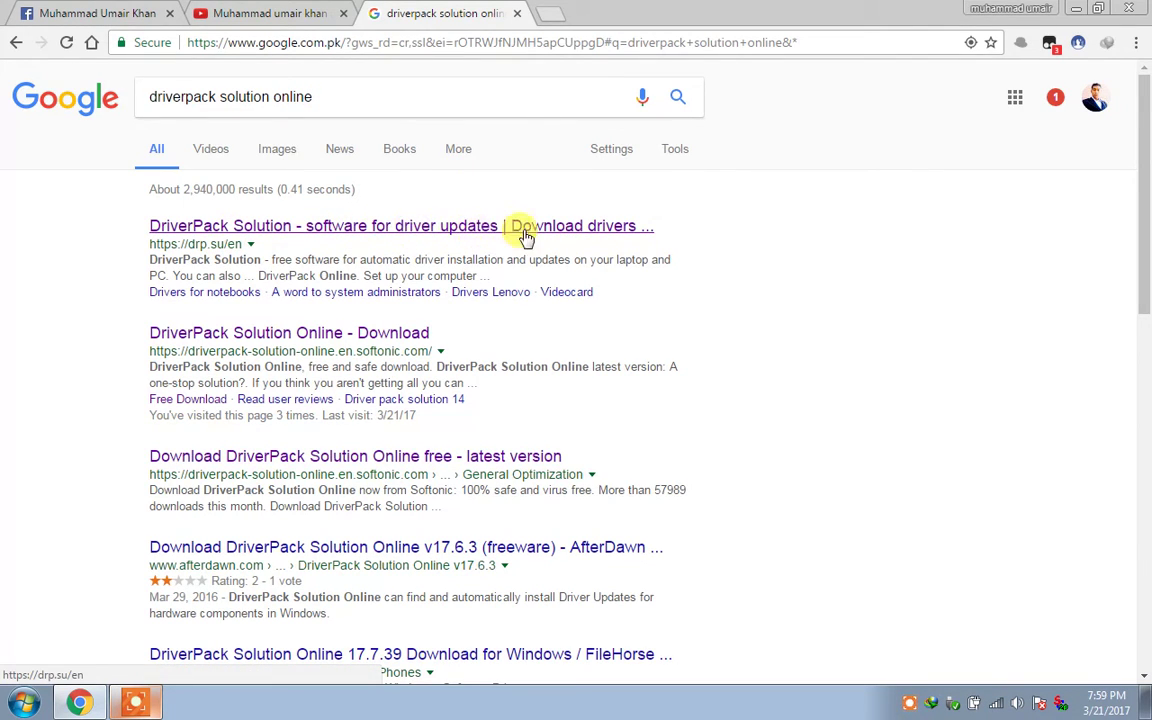
Download DriverPack Online from the drp.su search result and open the downloaded installer
click(625, 228)
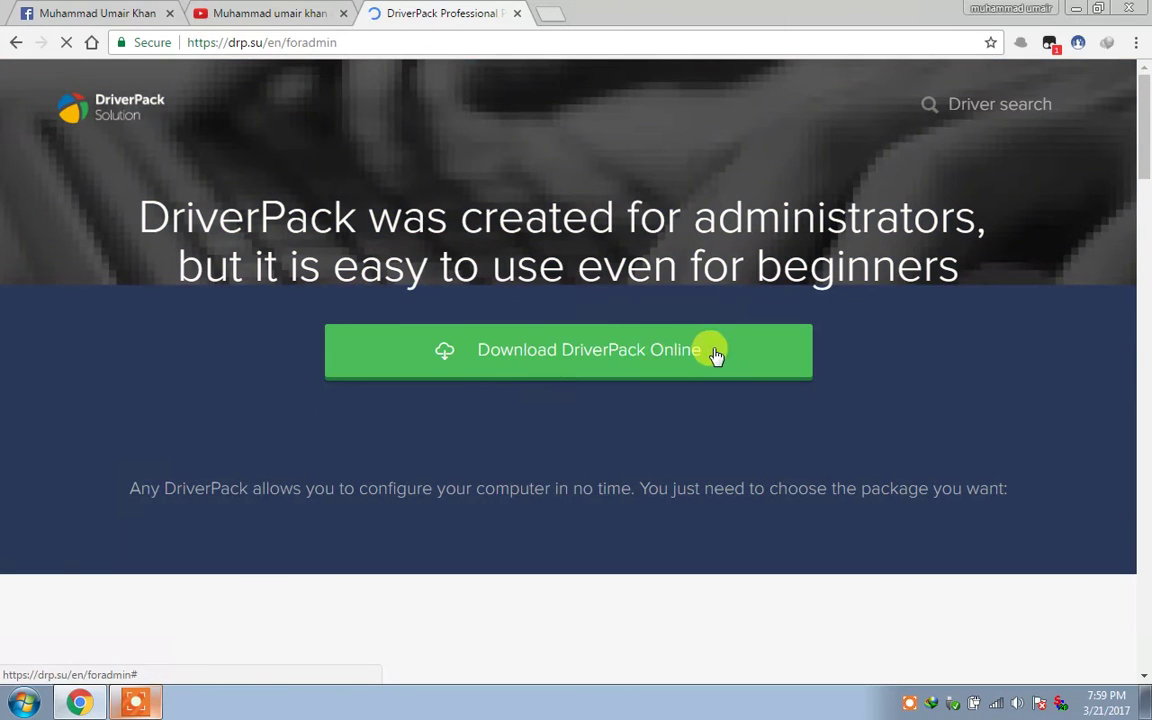
scroll(609, 396, down, 10)
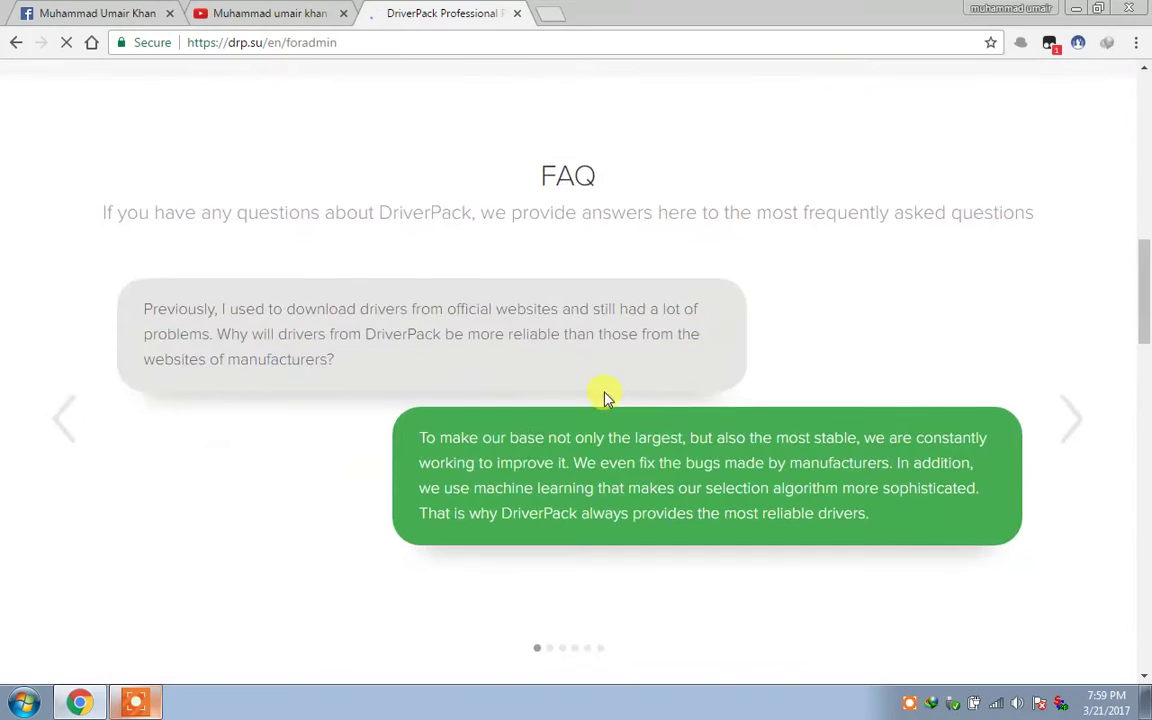
scroll(605, 400, down, 5)
scroll(607, 404, down, 12)
scroll(612, 540, up, 10)
scroll(714, 211, up, 15)
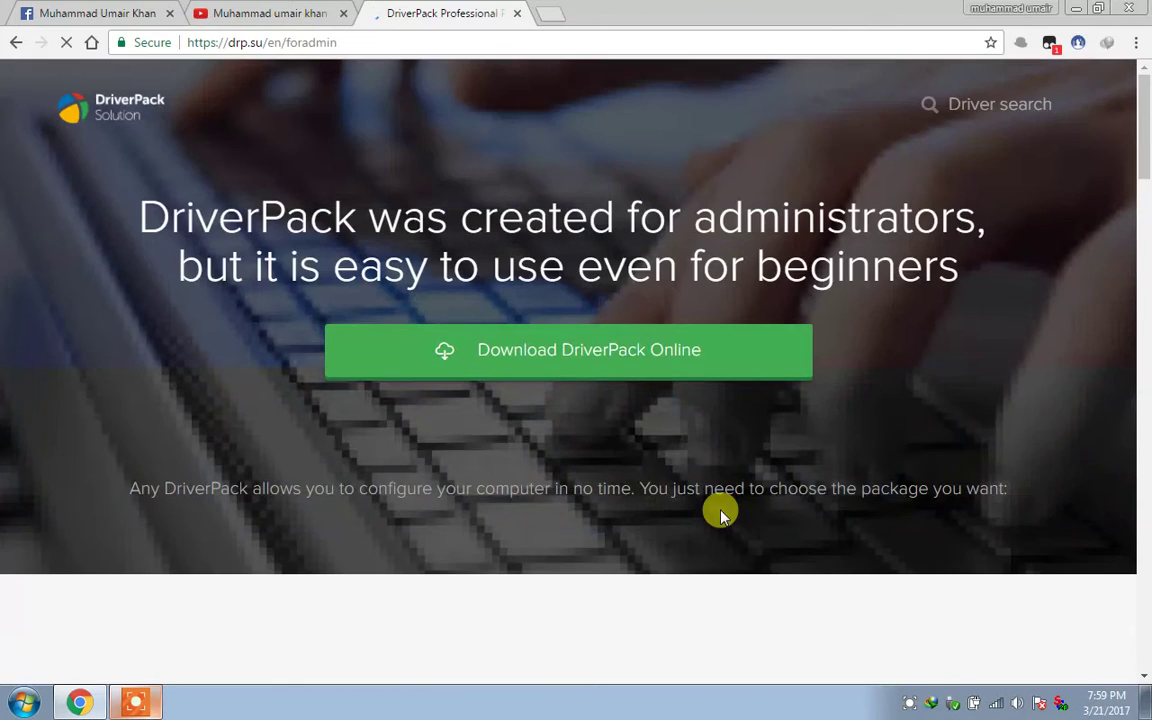
scroll(720, 513, down, 12)
scroll(721, 515, up, 10)
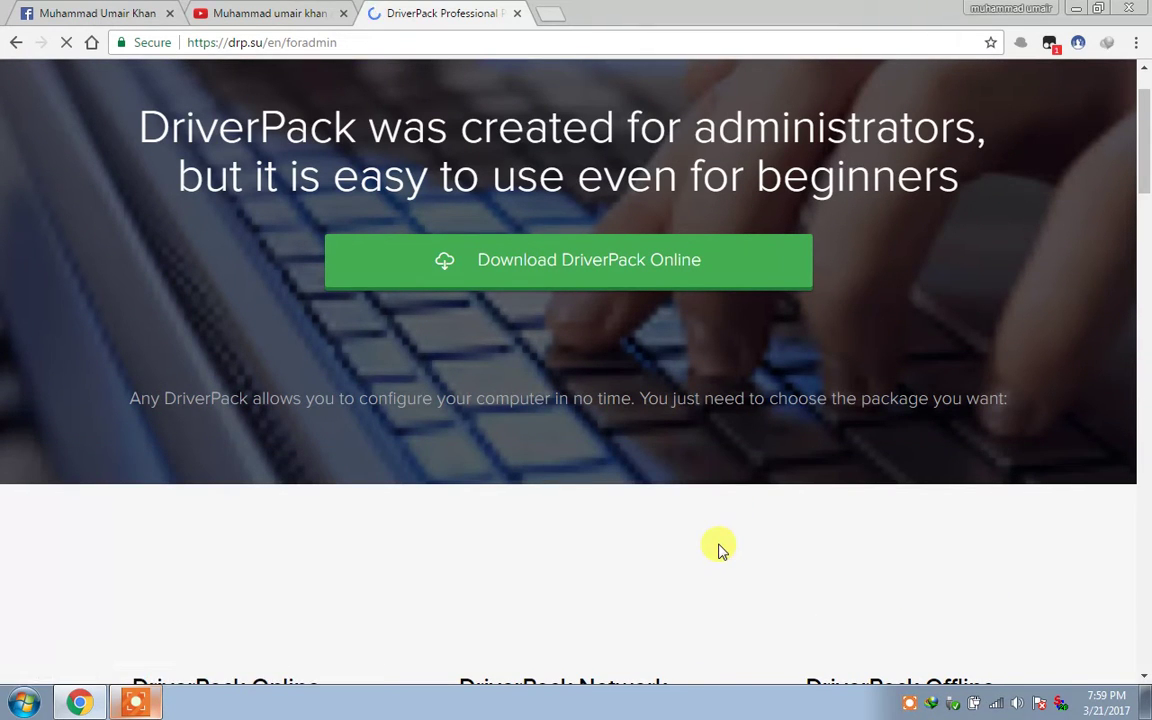
click(531, 271)
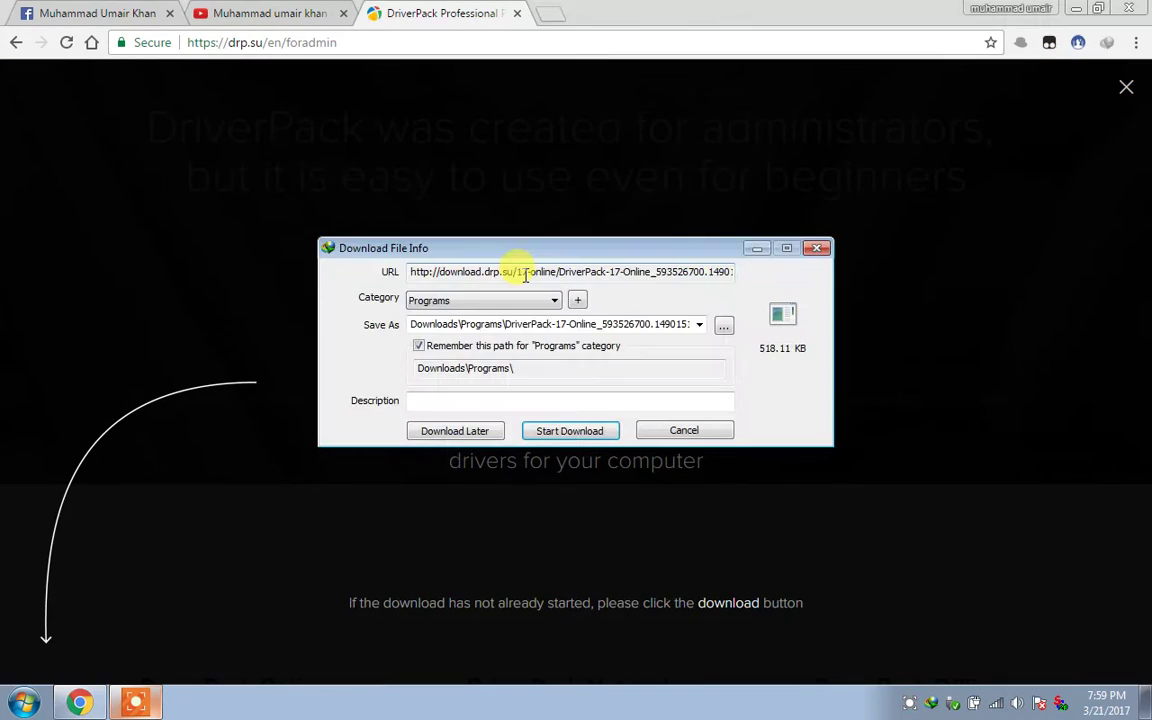
click(559, 438)
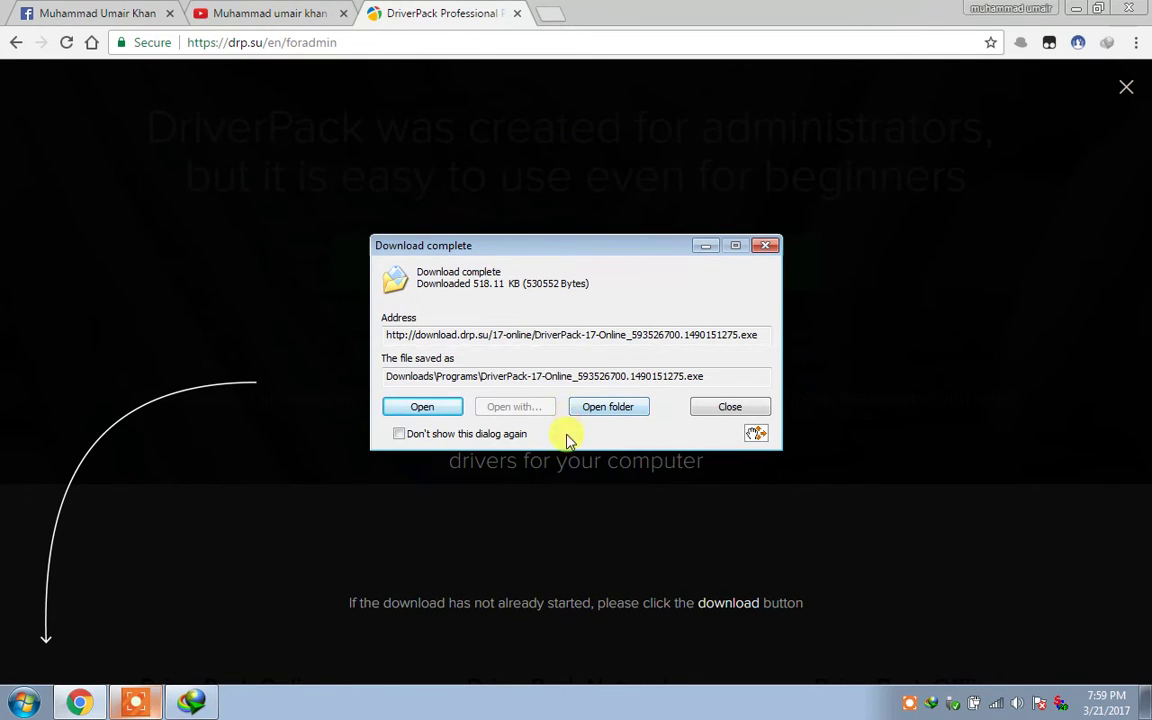
click(424, 408)
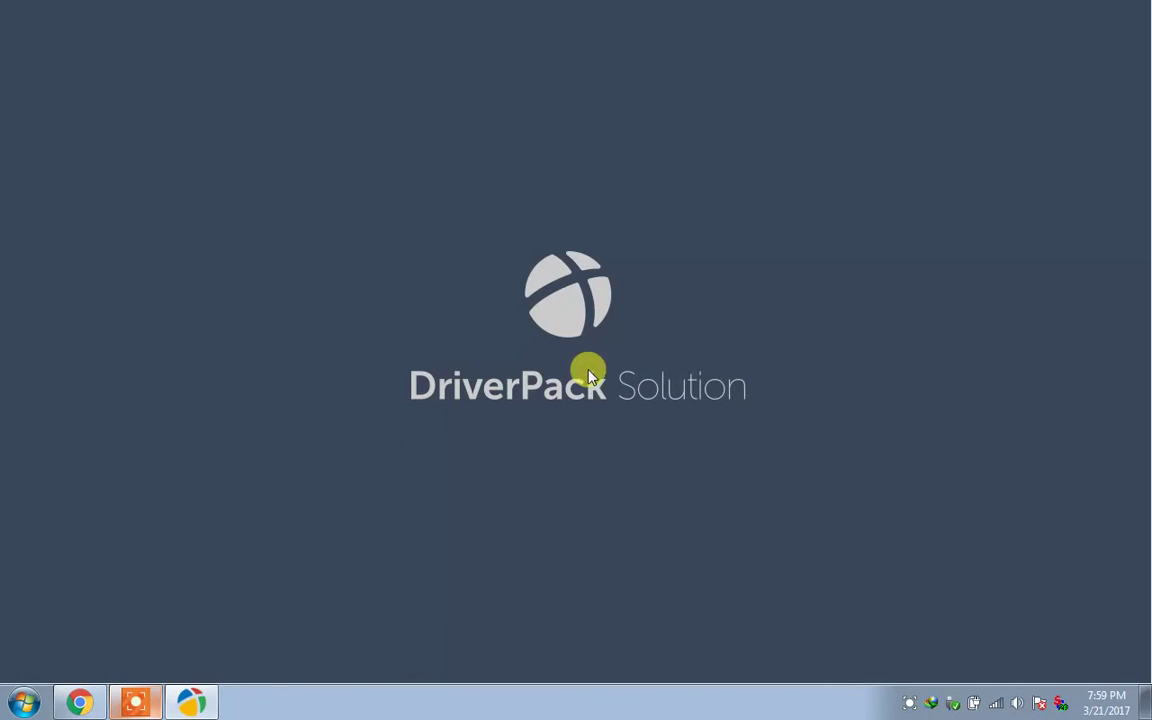
Return to the browser's Google results and search for "driverpack solution offline" instead
mouse_move(90, 706)
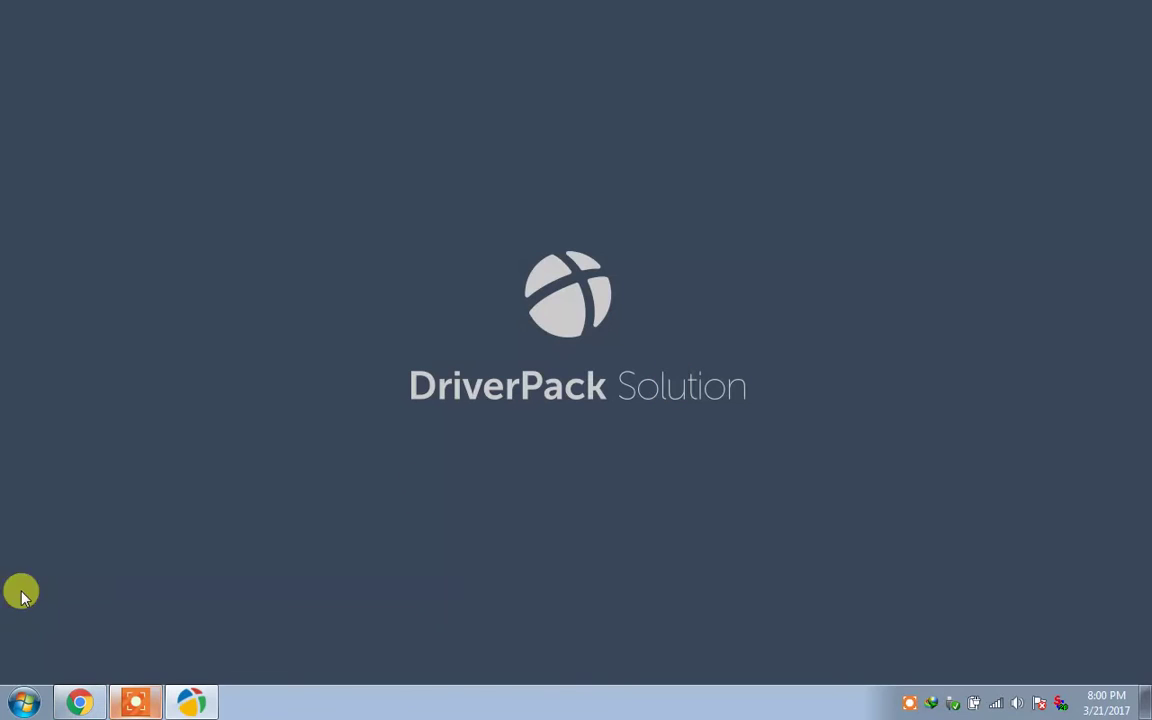
click(80, 703)
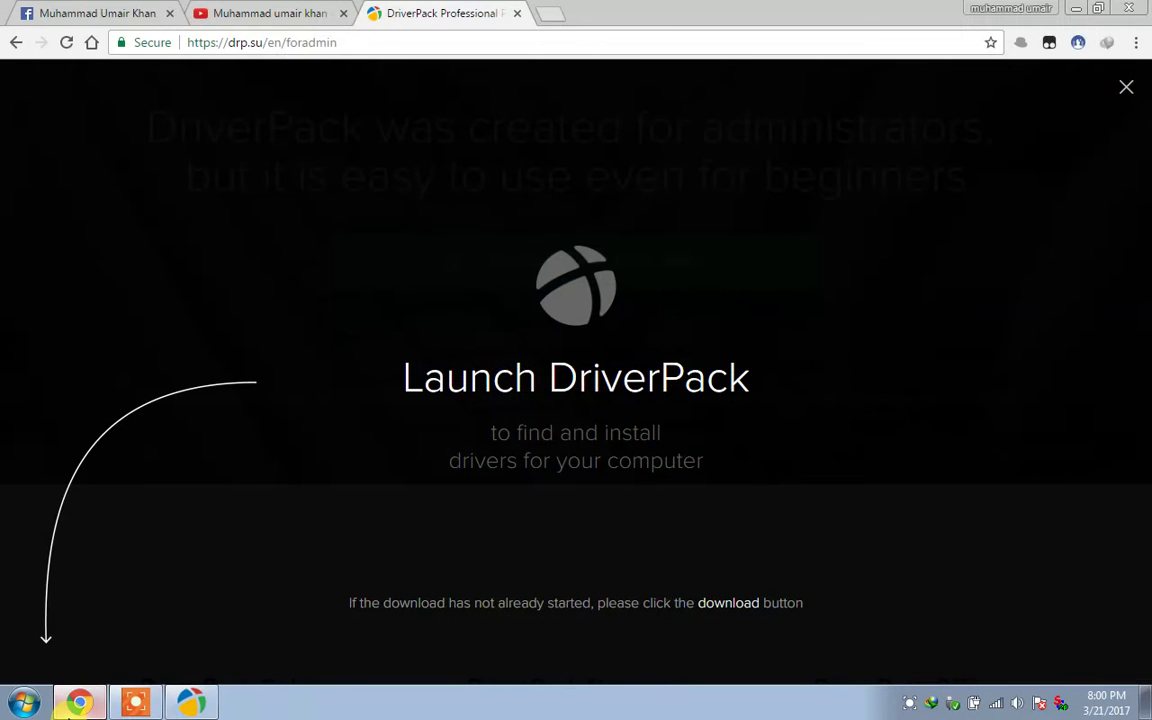
click(17, 45)
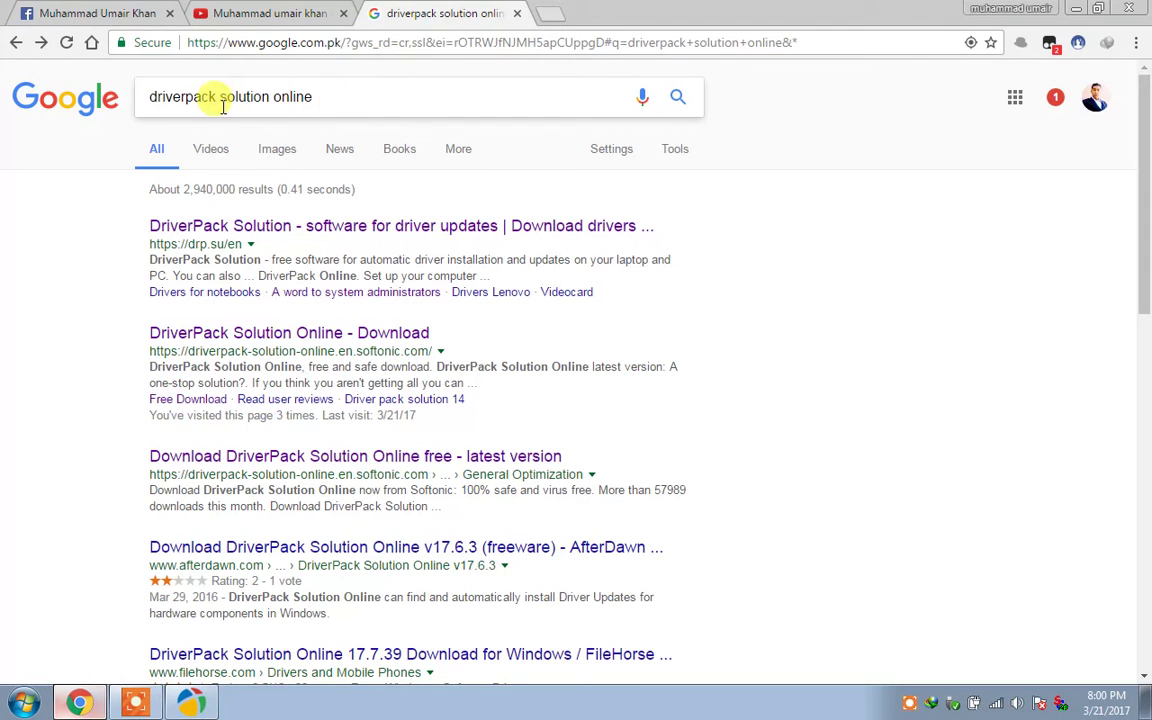
click(322, 98)
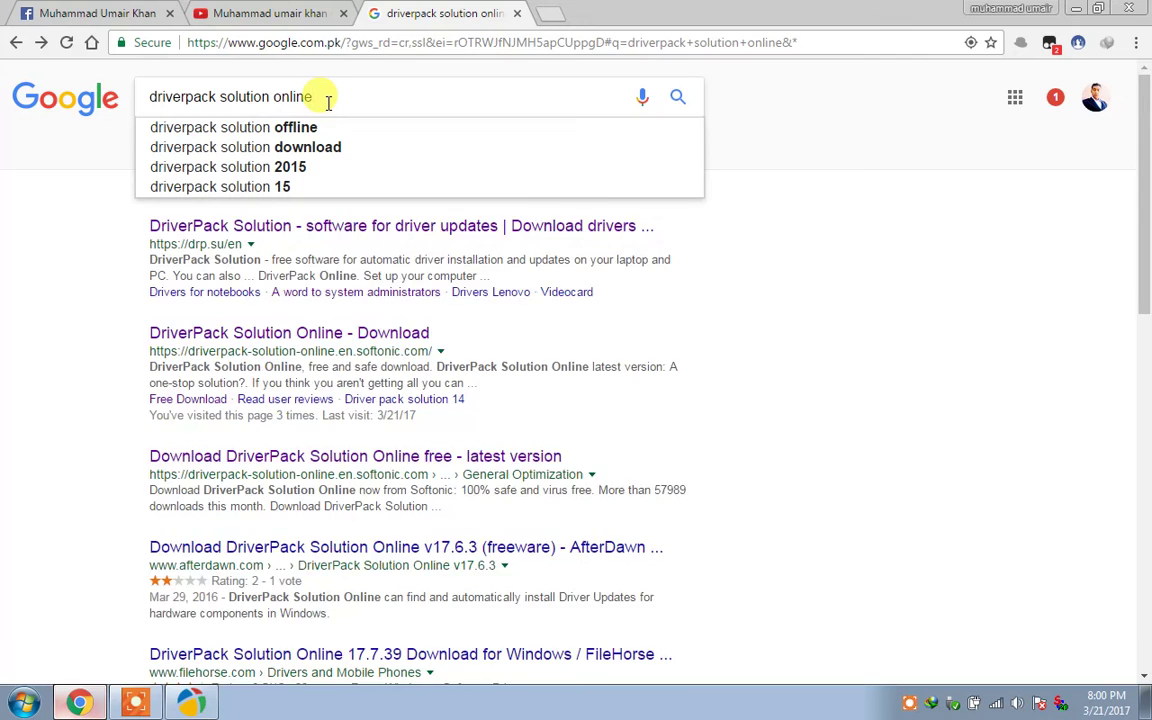
key(Down)
key(Return)
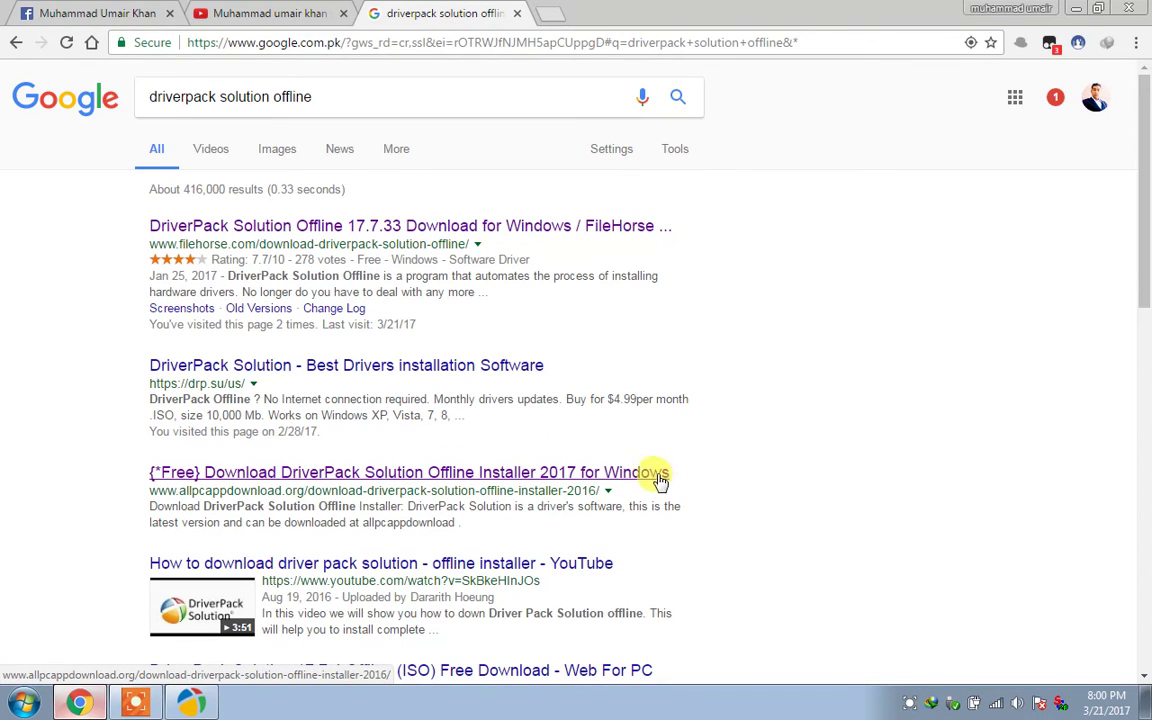
Open the allpcappdownload.org result for DriverPack Solution Offline Installer 2017 and find its download section
click(605, 483)
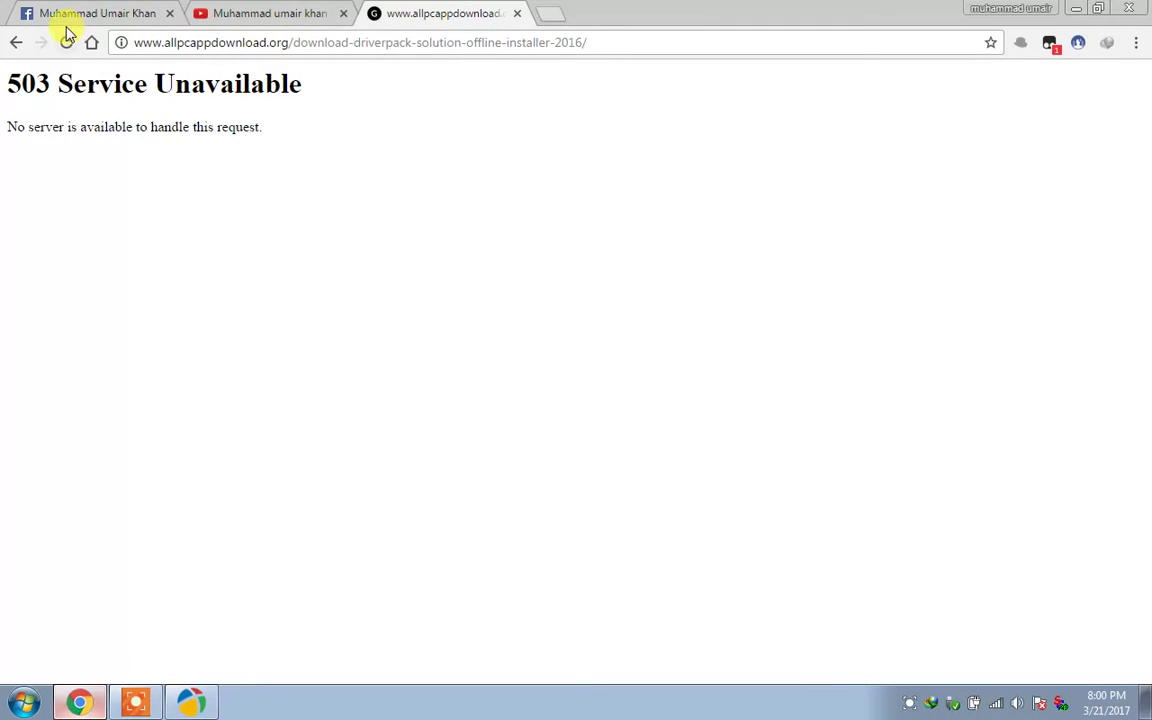
click(16, 44)
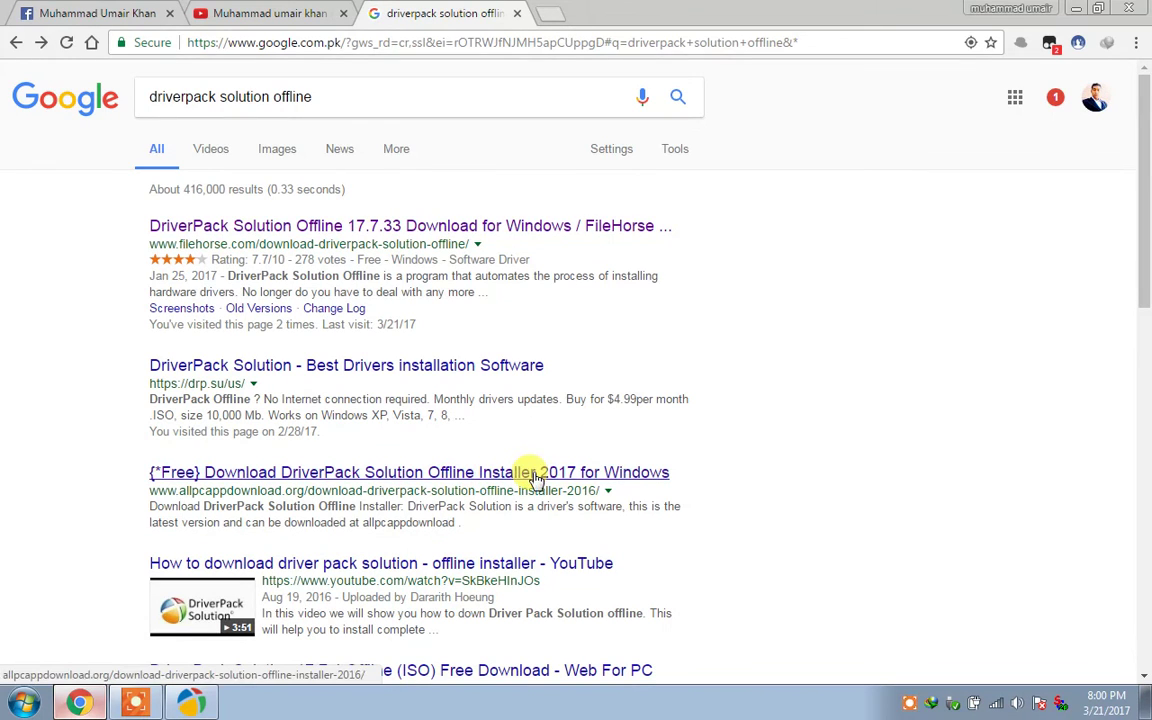
click(536, 476)
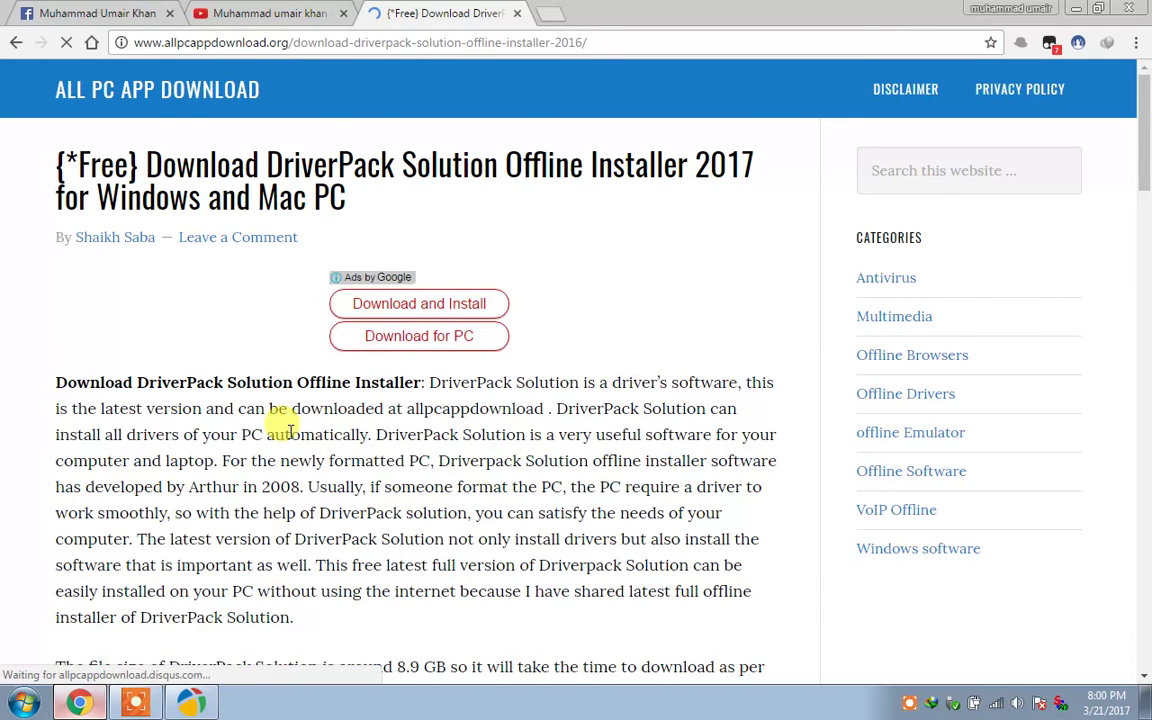
scroll(289, 428, down, 10)
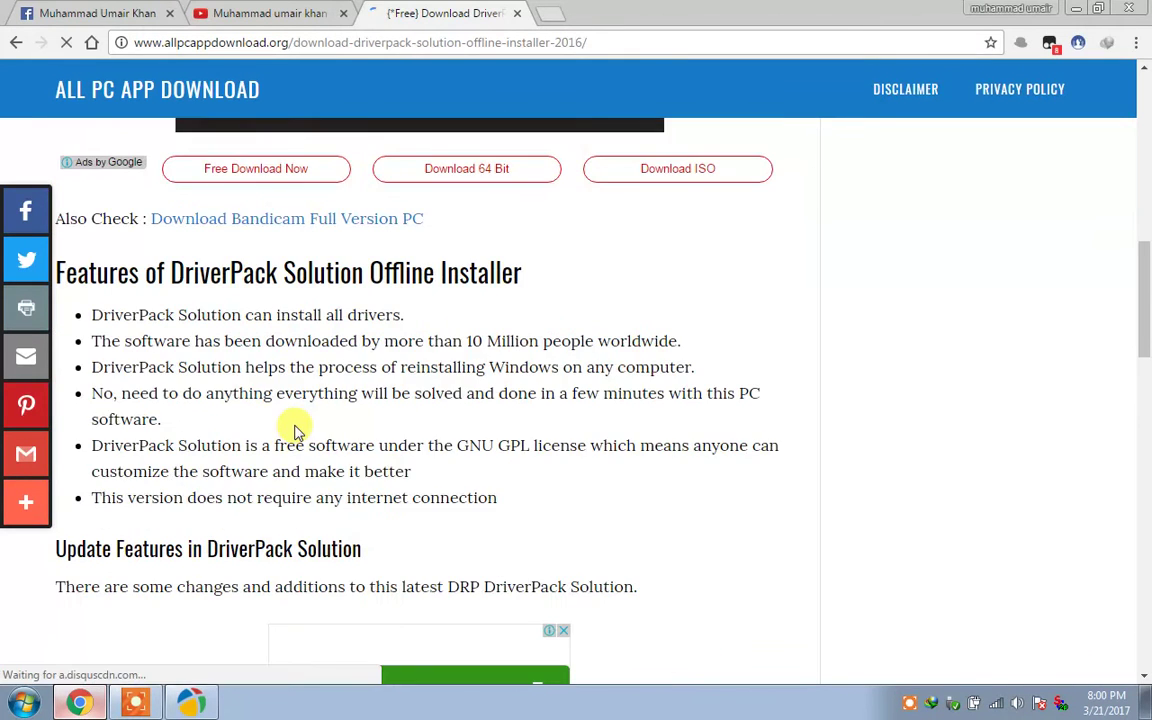
scroll(294, 430, down, 3)
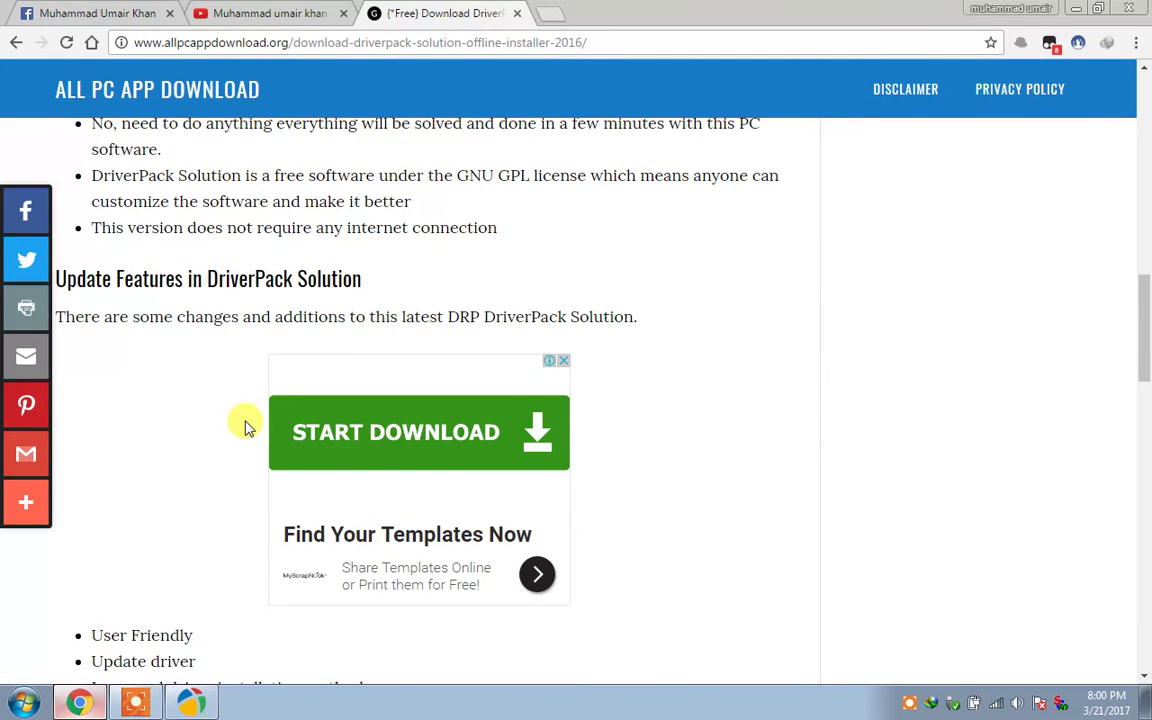
scroll(248, 427, down, 6)
scroll(247, 425, down, 5)
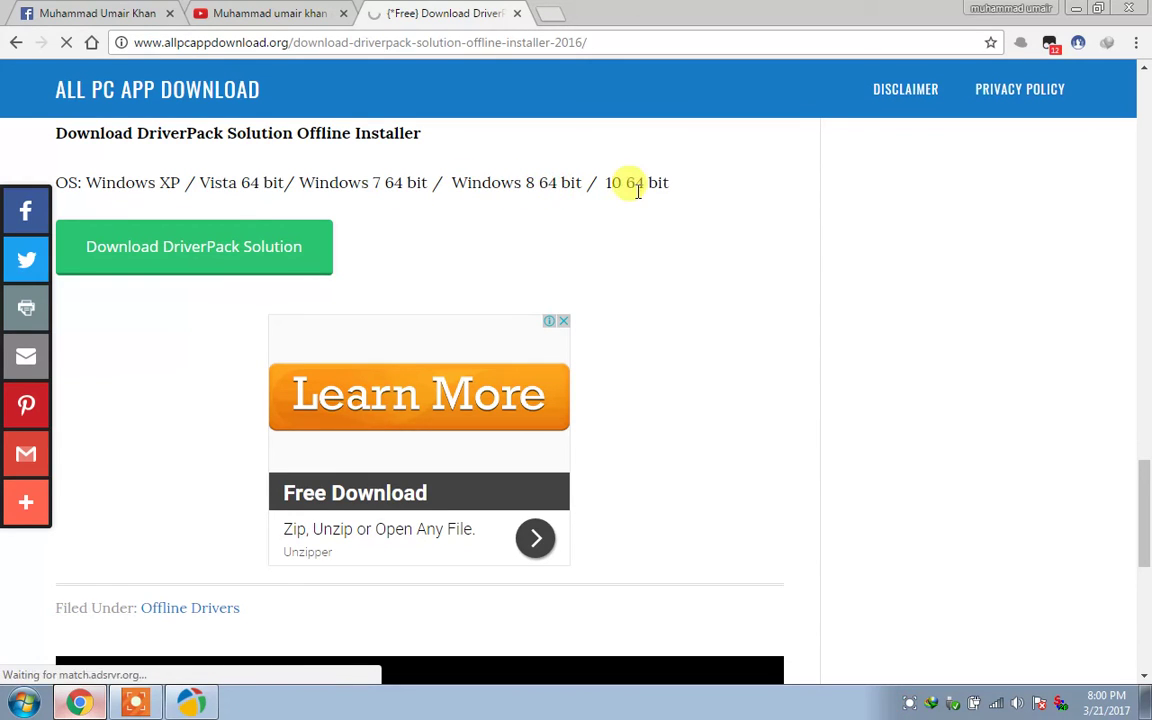
Request the DriverPack Solution offline ISO download, then cancel it in the download manager
click(168, 250)
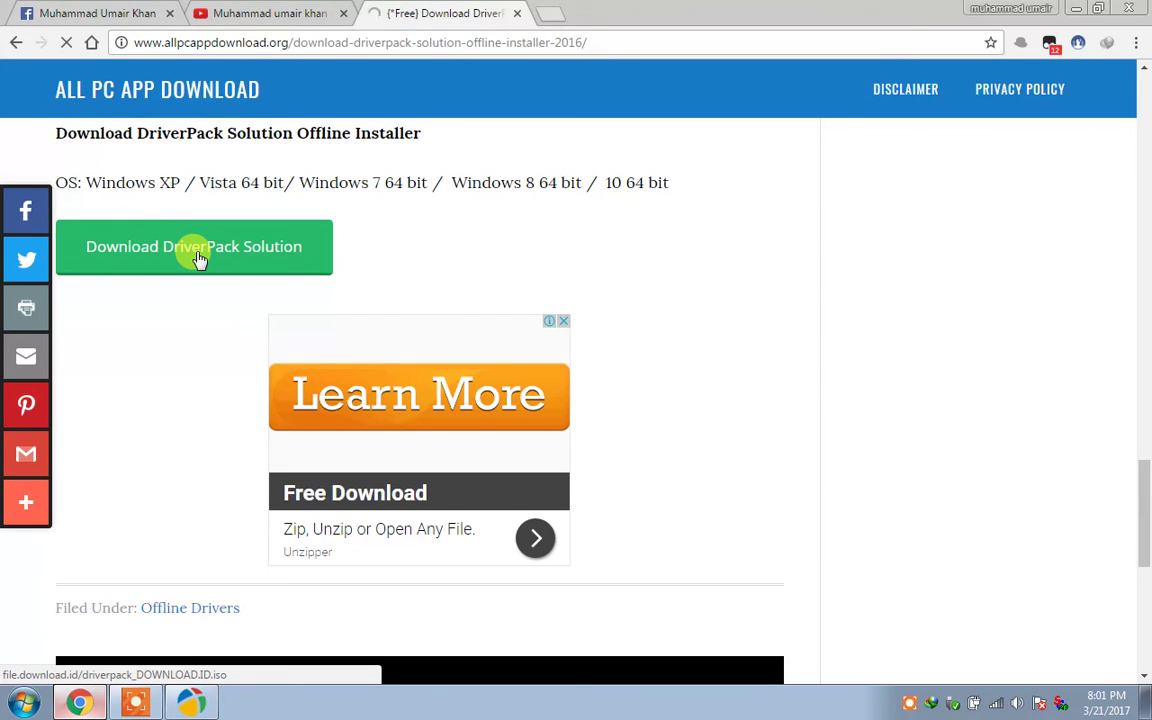
click(240, 258)
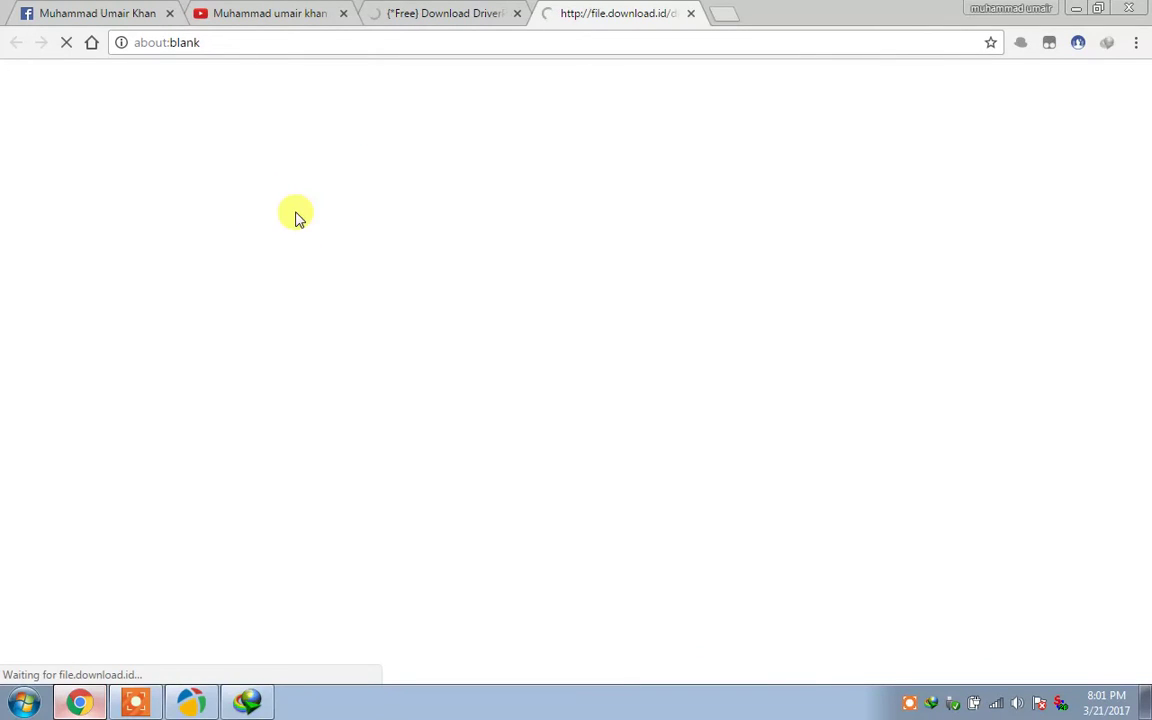
click(249, 700)
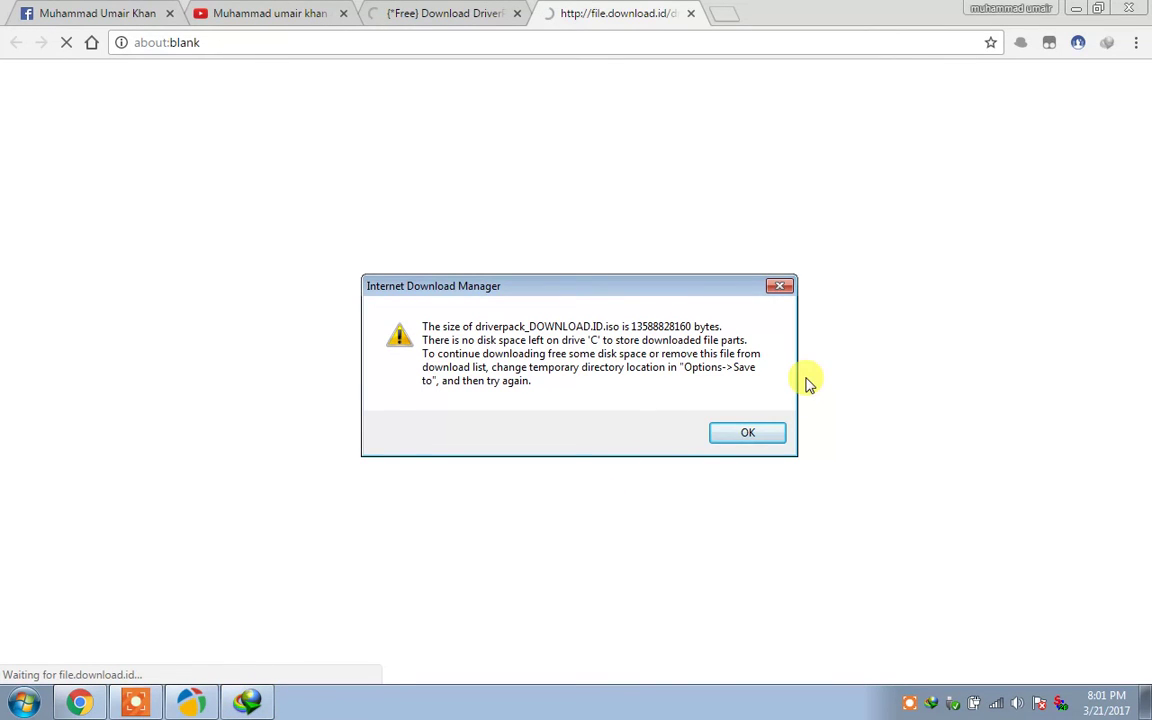
key(Return)
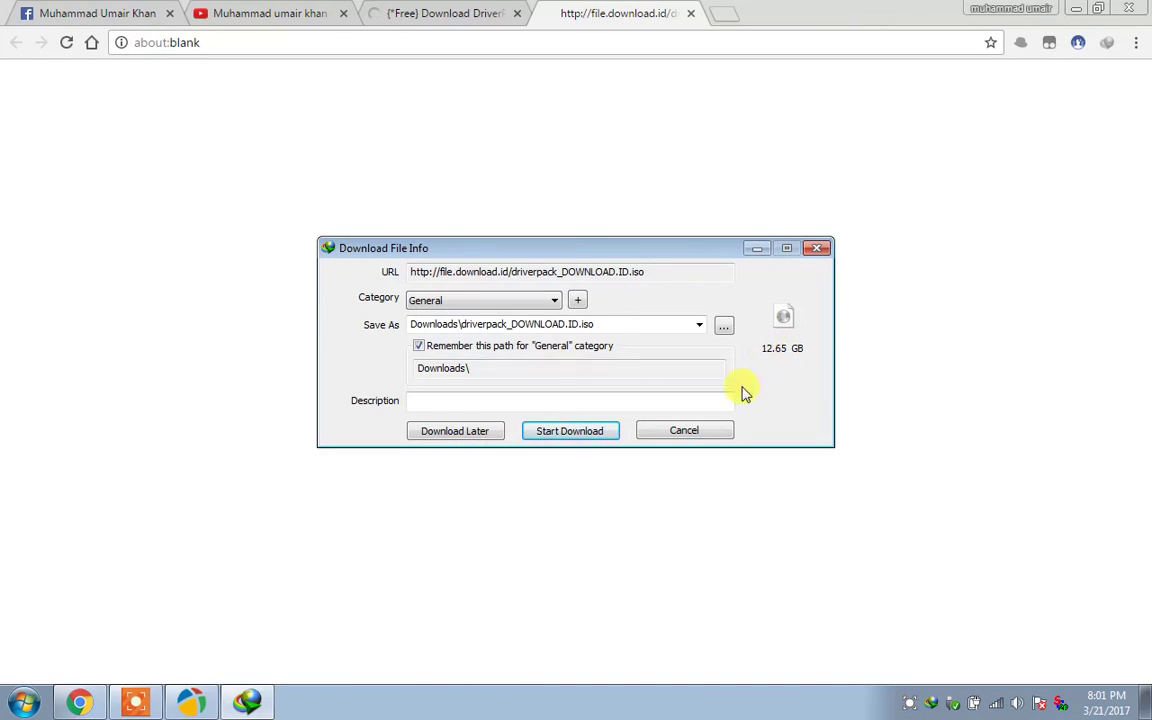
click(699, 431)
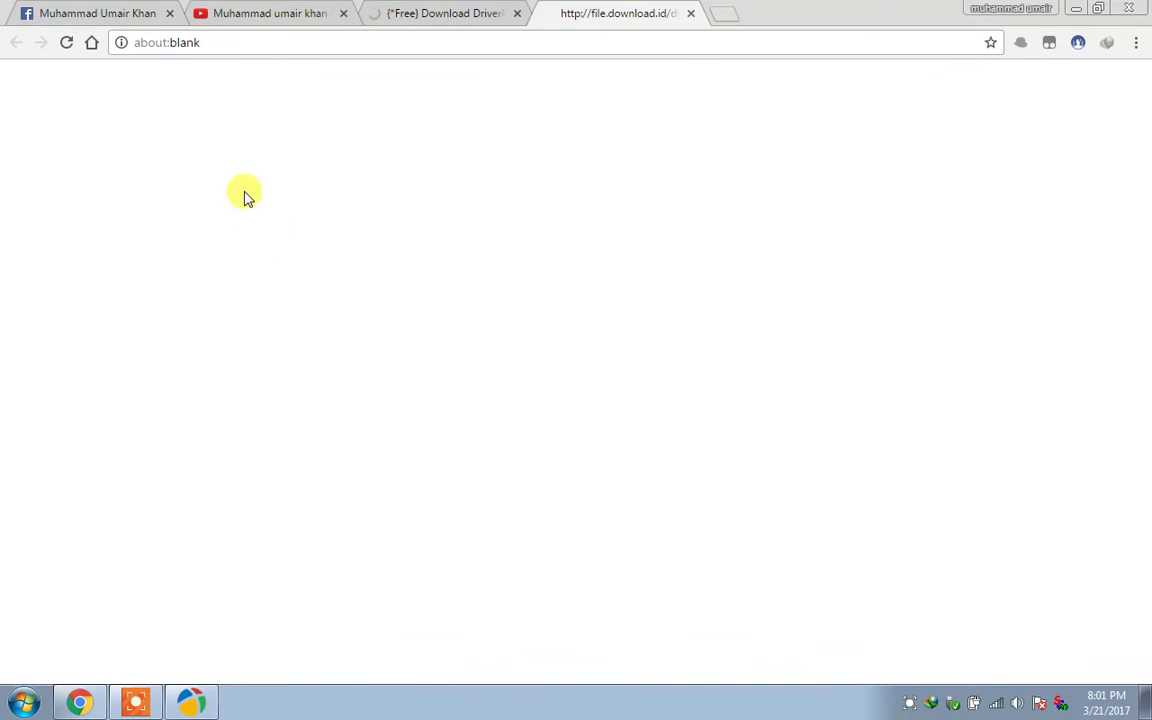
Switch to DriverPack Solution and start the automatic computer setup
click(199, 706)
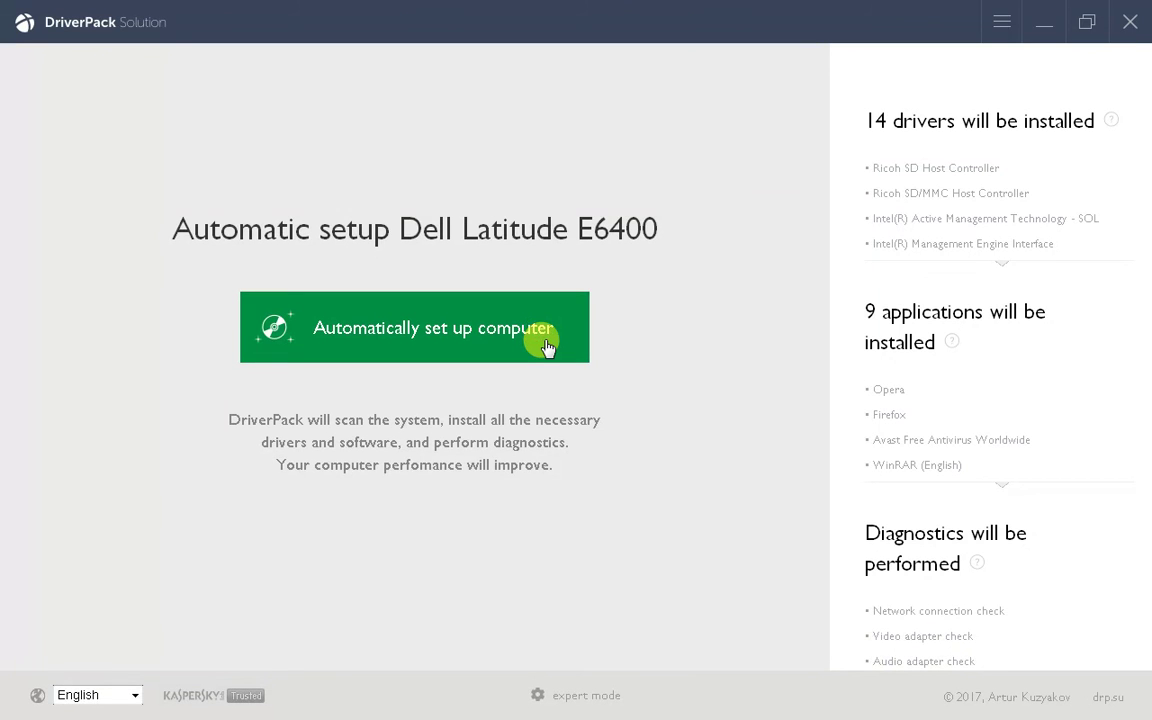
click(547, 346)
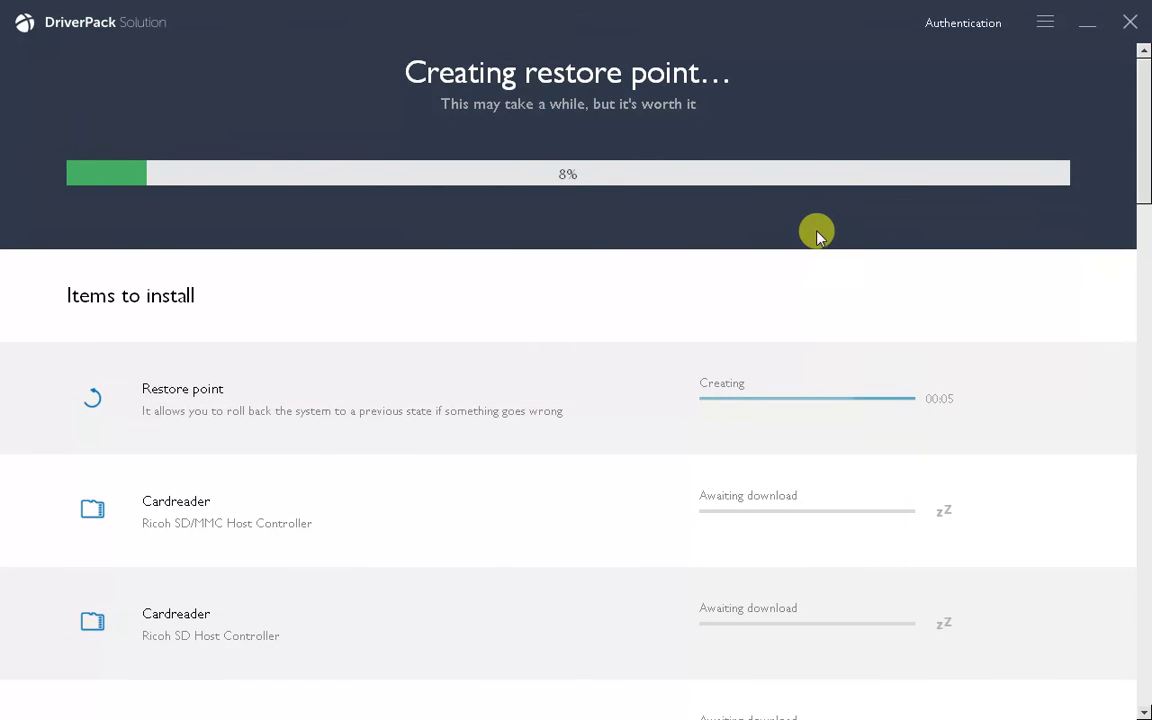
Close DriverPack Solution and accept interrupting the running installation
click(1090, 21)
click(672, 410)
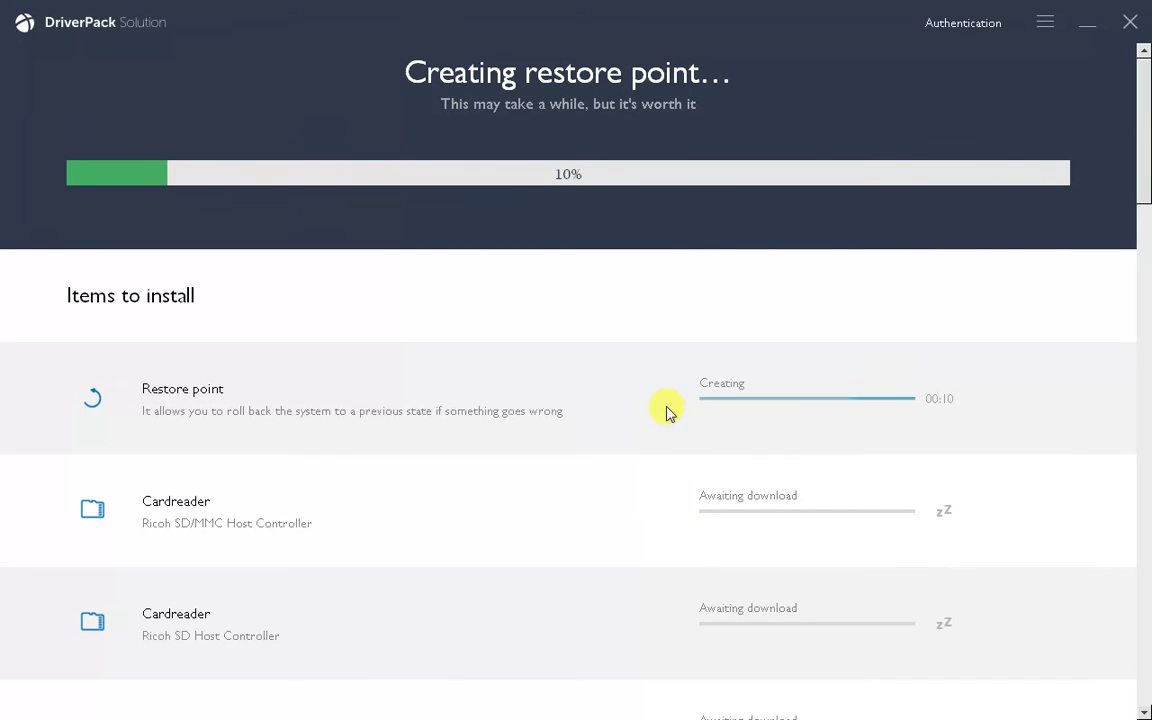
click(1127, 22)
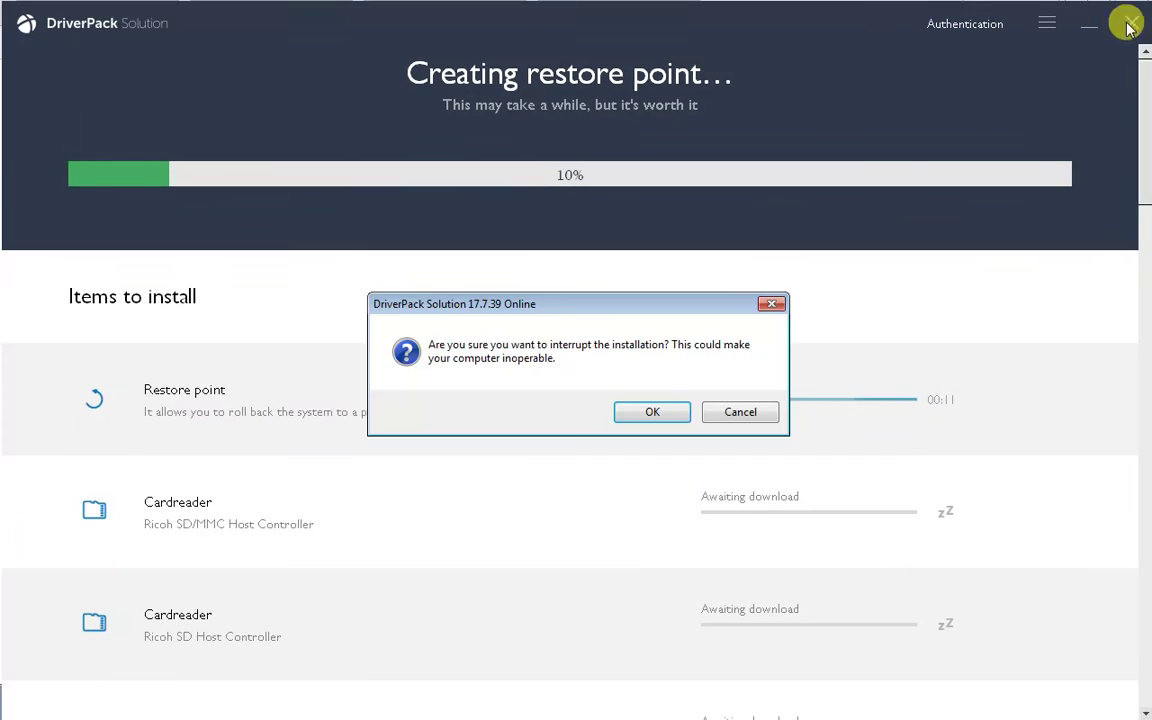
click(640, 415)
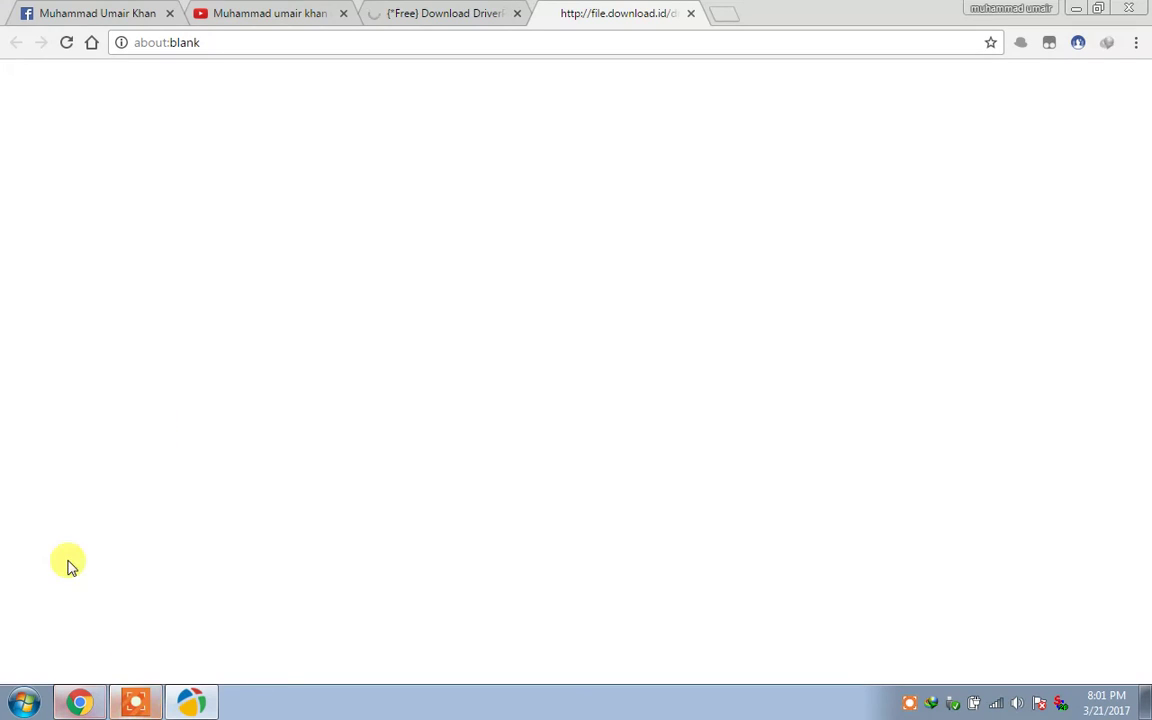
click(250, 12)
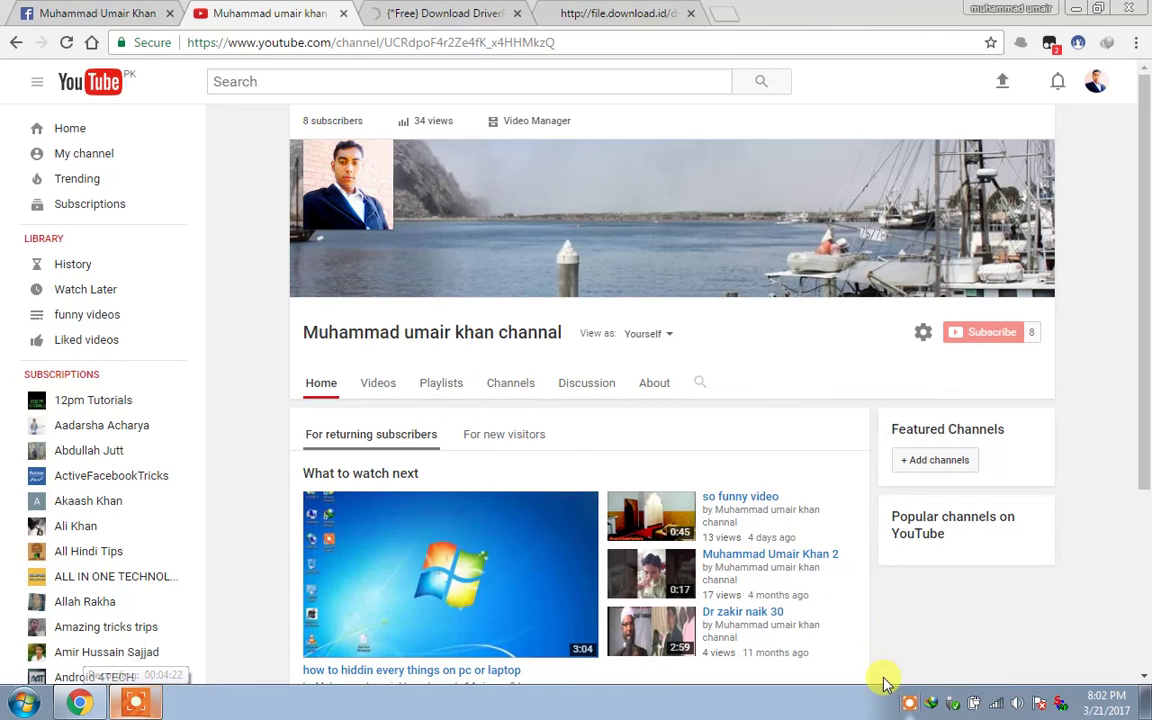
right_click(905, 701)
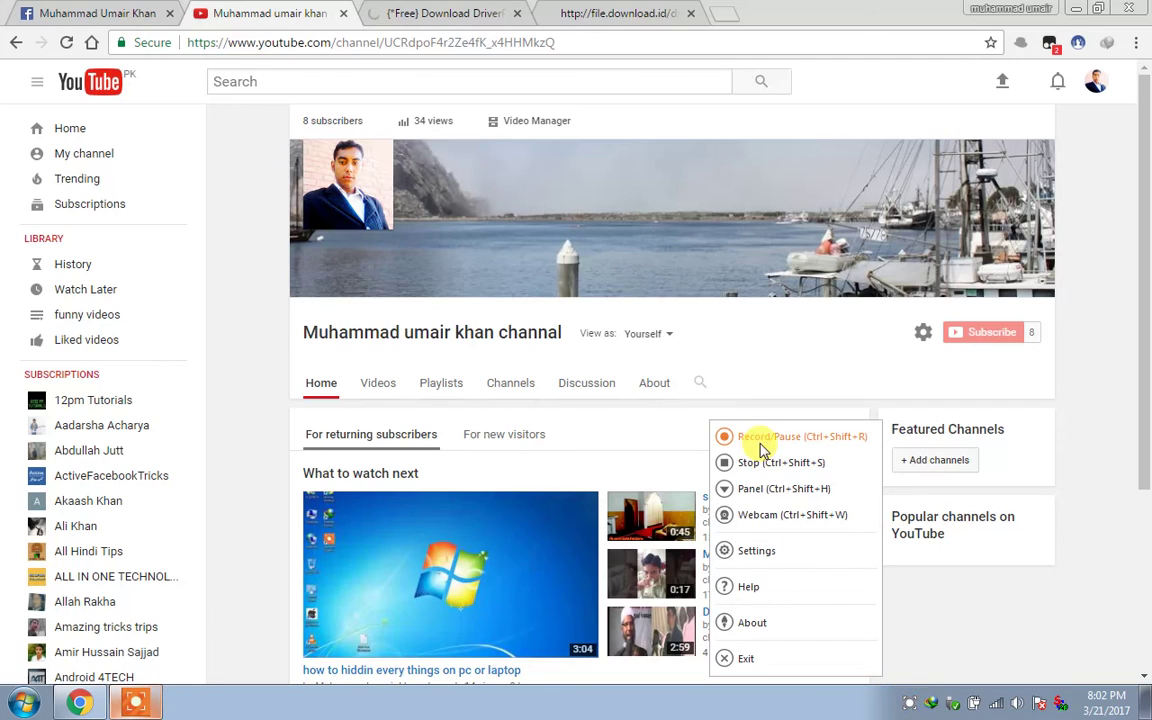